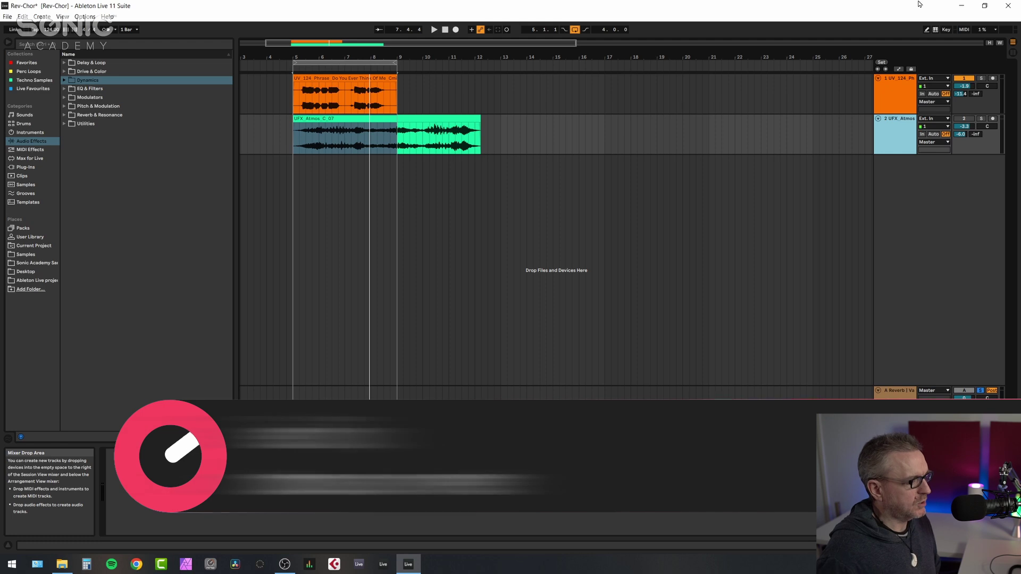
- Show the A Reverb return's device chain: Reverb followed by ValhallaUberMod
left_click(900, 390)
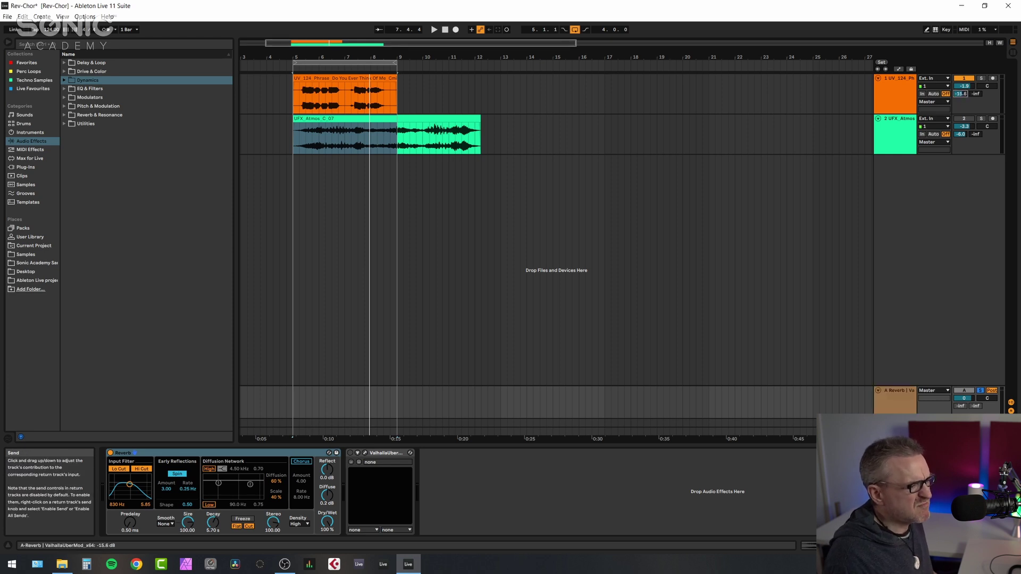
- Audition the loop while adjusting the vocal track's Send A to the Reverb return to around -15 dB
left_click_drag(960, 93, 960, 91)
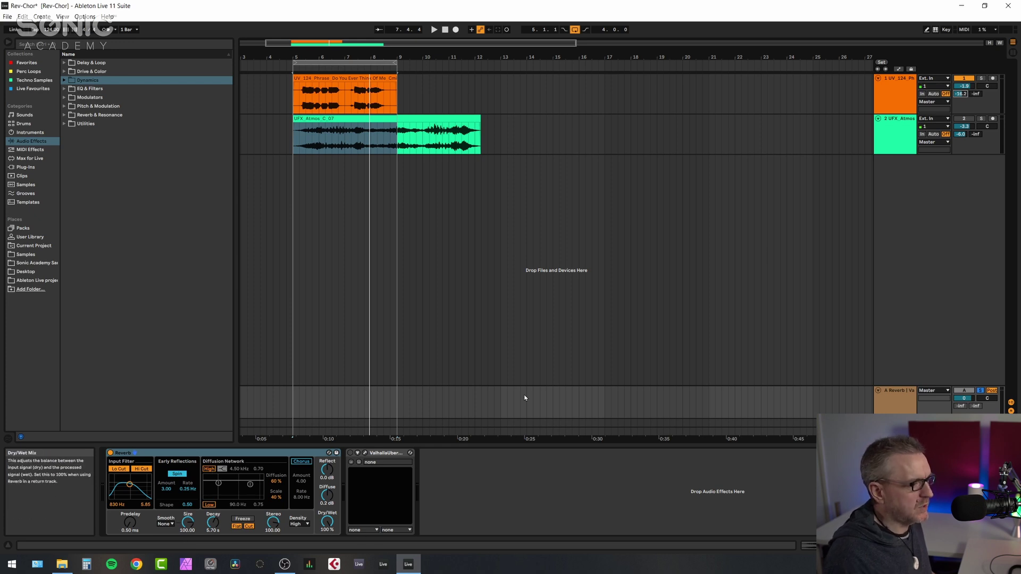
key("space")
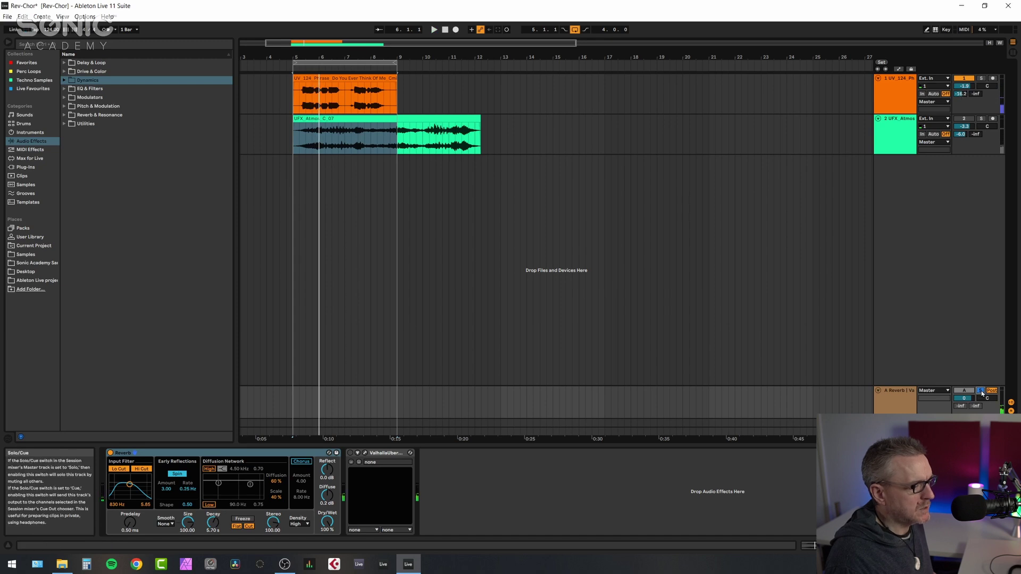
key("space")
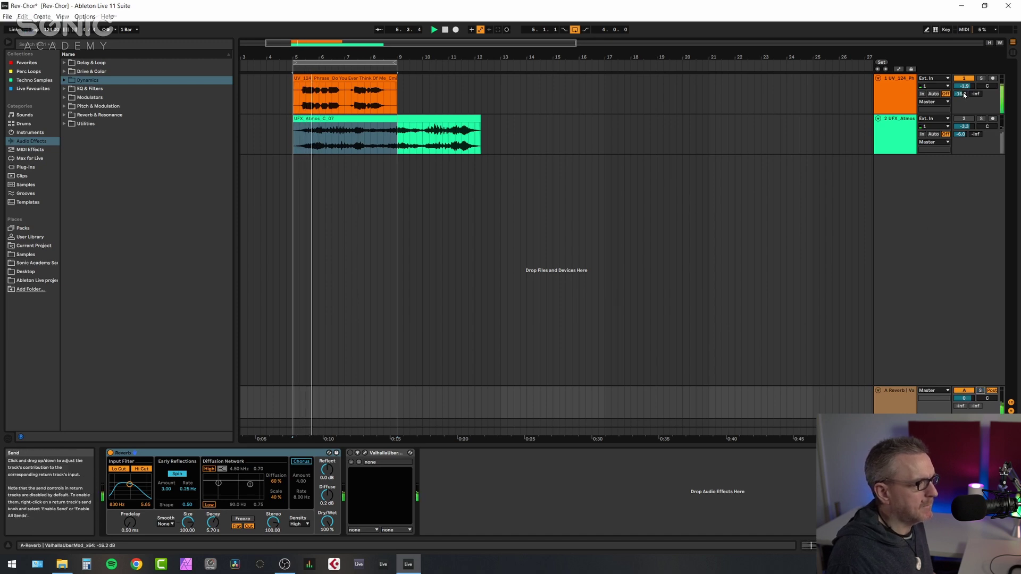
mouse_move(960, 93)
left_mouse_down()
mouse_move(960, 85)
mouse_move(961, 96)
left_mouse_up()
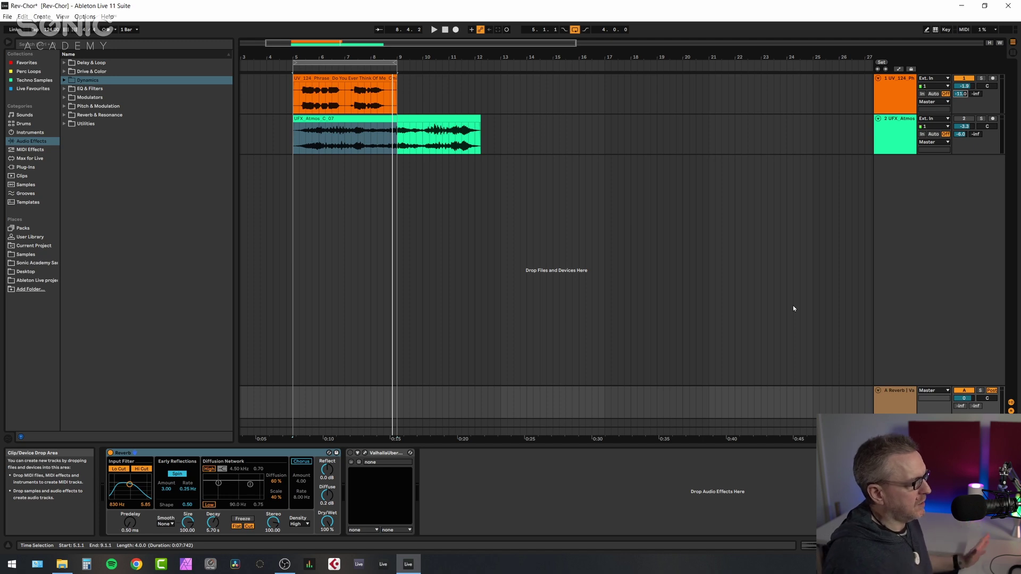
- Toggle the Reverb's Chorus and open ValhallaUberMod's editor, showing DiffChorus with Mix at 0.0%
left_click(300, 461)
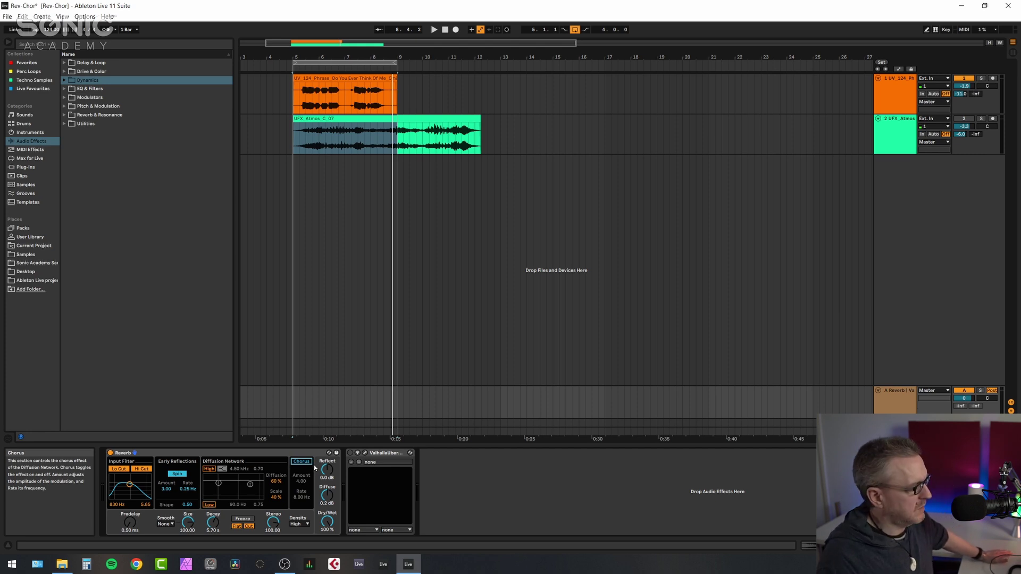
left_click(365, 453)
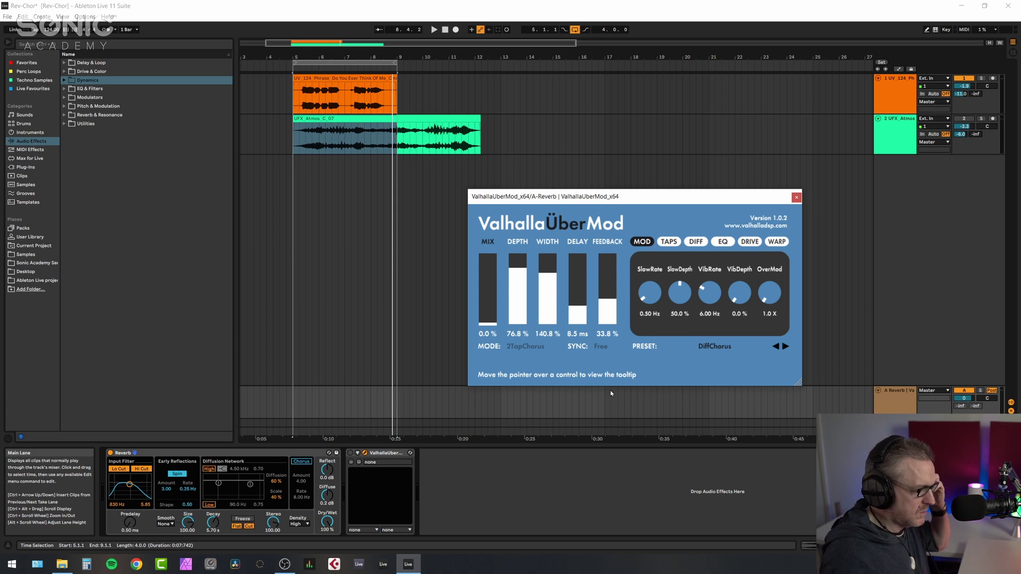
left_click(500, 415)
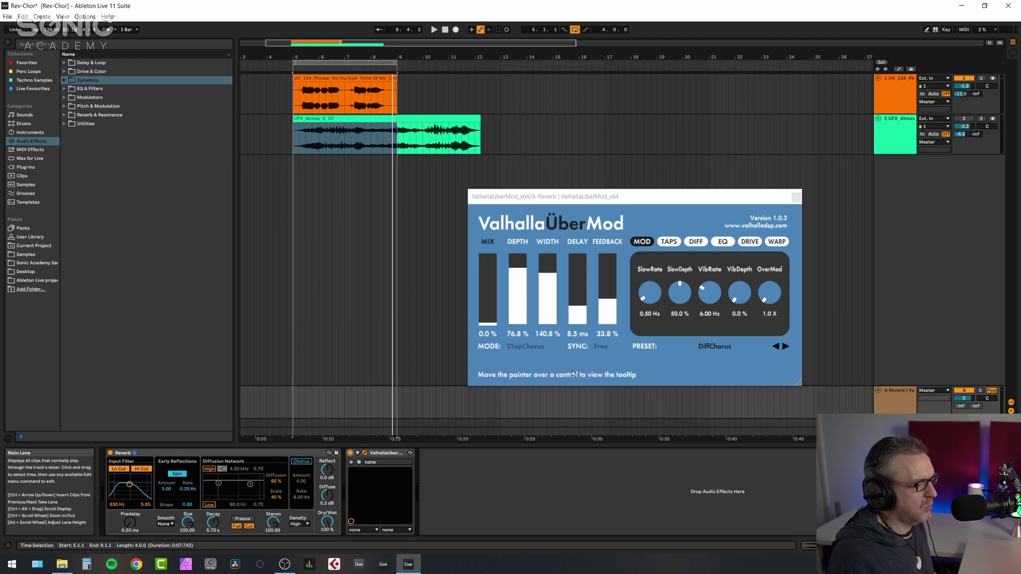
left_click_drag(487, 325, 484, 421)
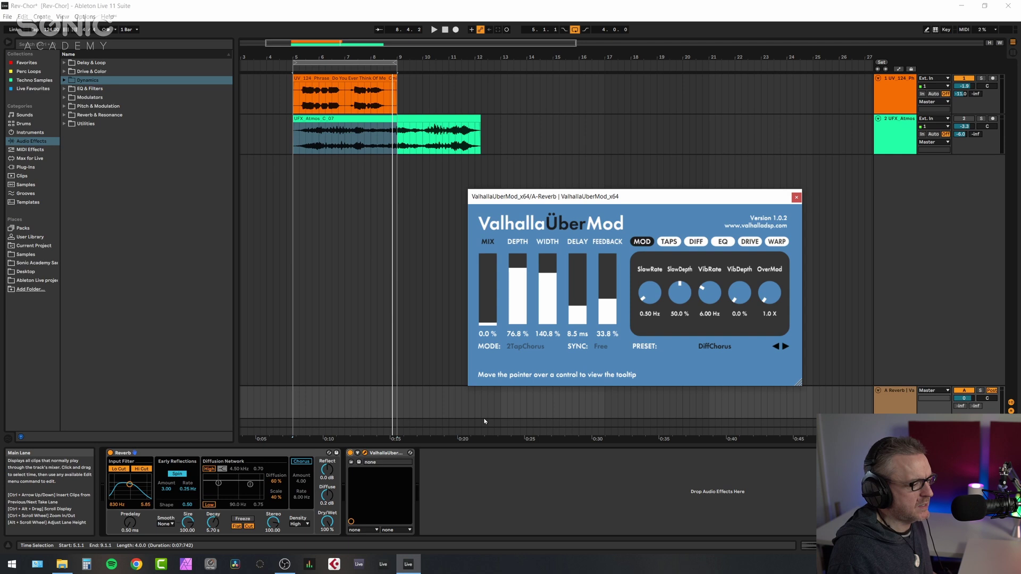
key("space")
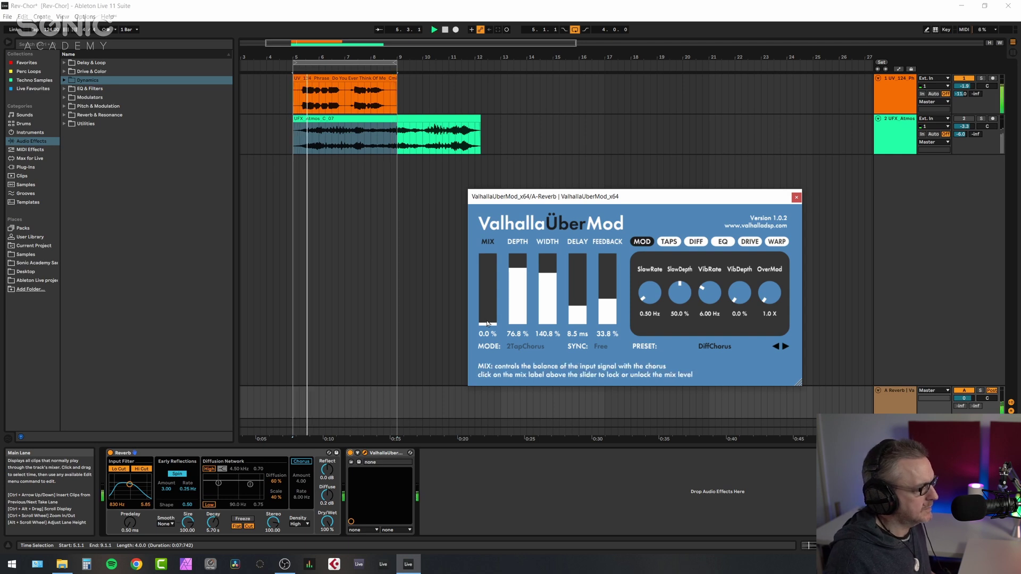
left_click(487, 323)
left_click_drag(487, 323, 490, 260)
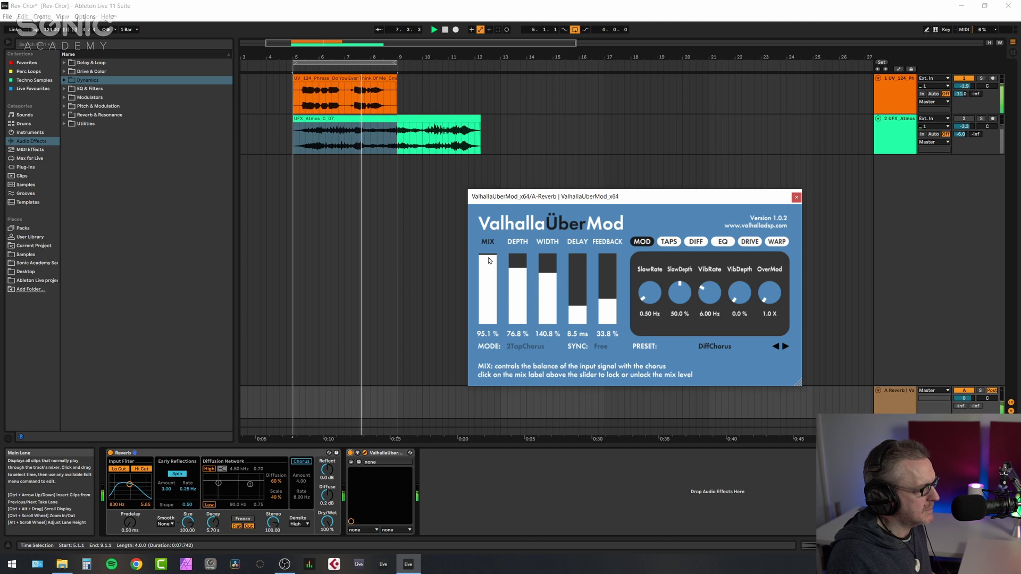
left_click_drag(489, 261, 492, 327)
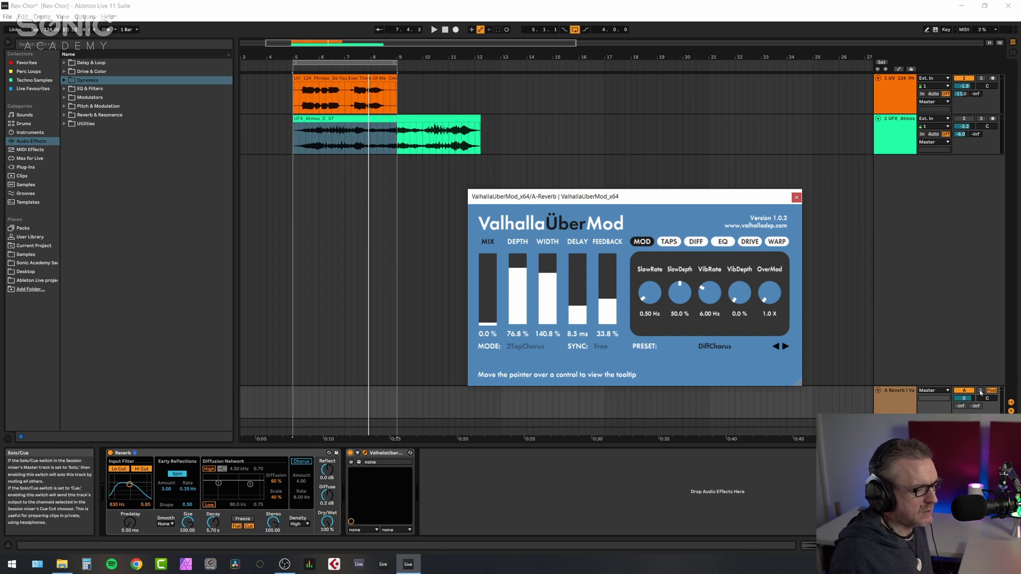
- Solo the Reverb return and play the loop, sweeping UberMod's MIX up and down to compare
left_click(980, 391)
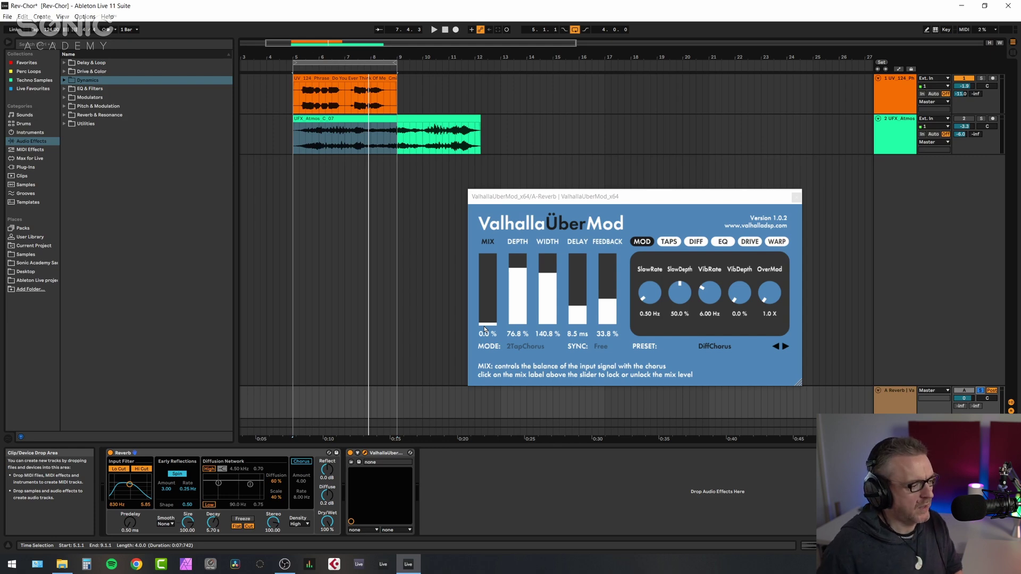
key("space")
left_click_drag(485, 330, 486, 264)
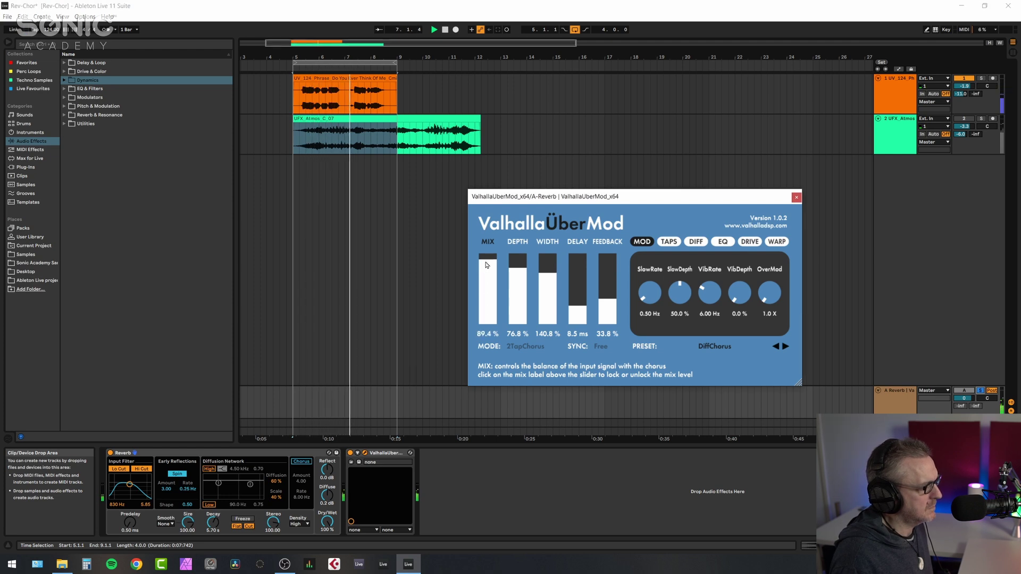
left_click_drag(486, 264, 485, 327)
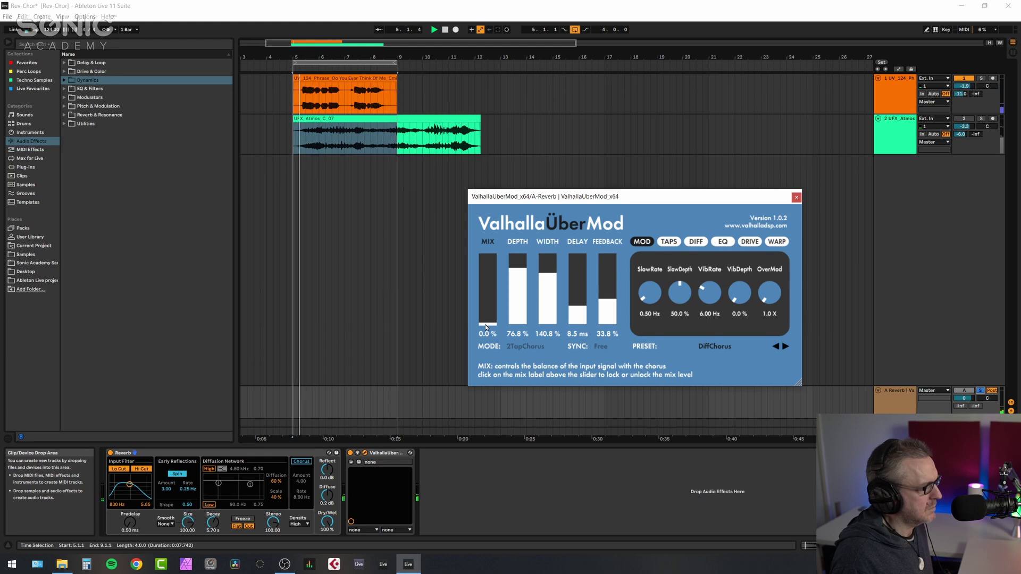
left_click_drag(486, 327, 491, 269)
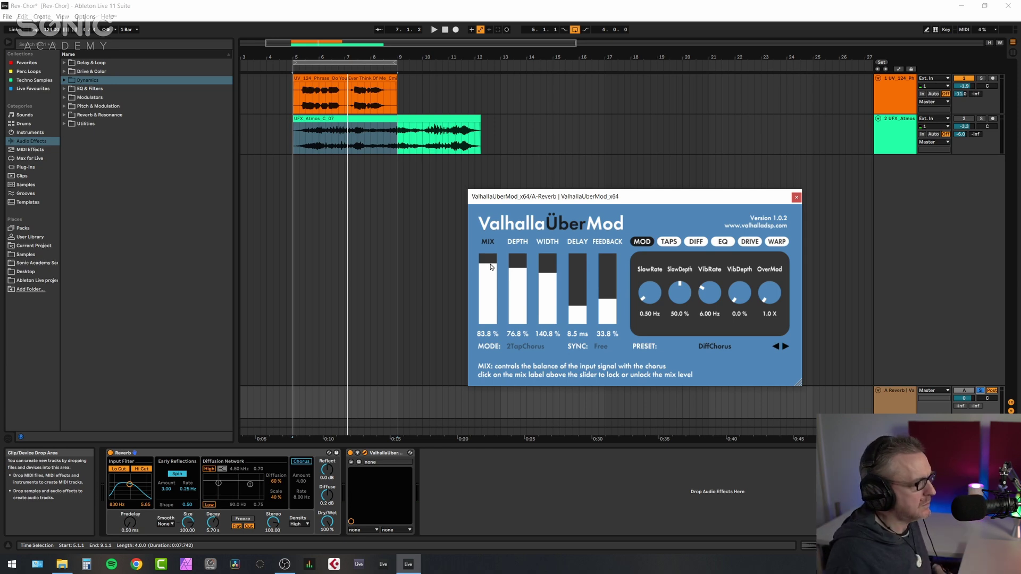
- Reset UberMod's MIX to 0%, close its window, and cut the atmos track's Send A to -inf
left_click_drag(490, 270, 490, 325)
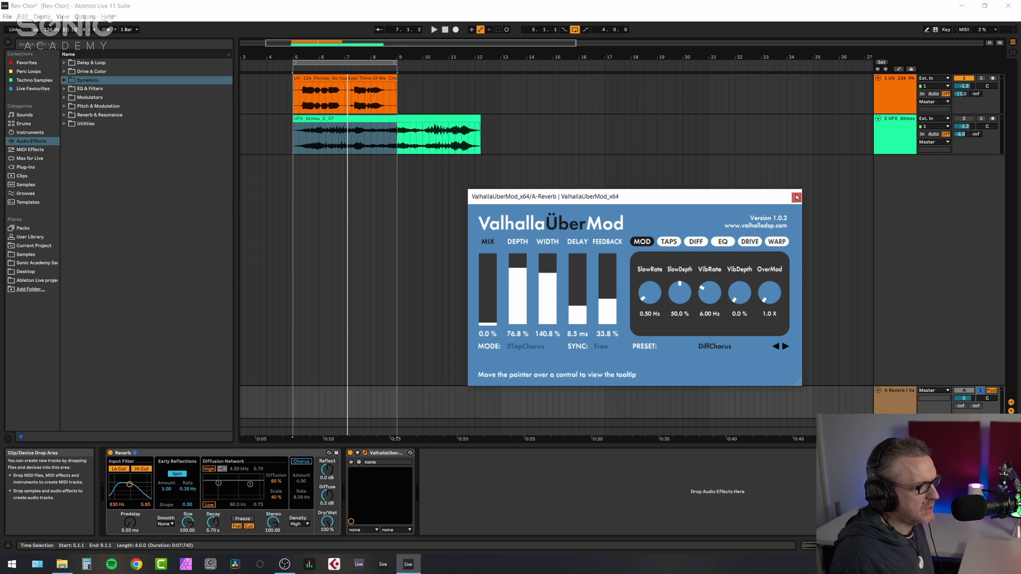
left_click(796, 198)
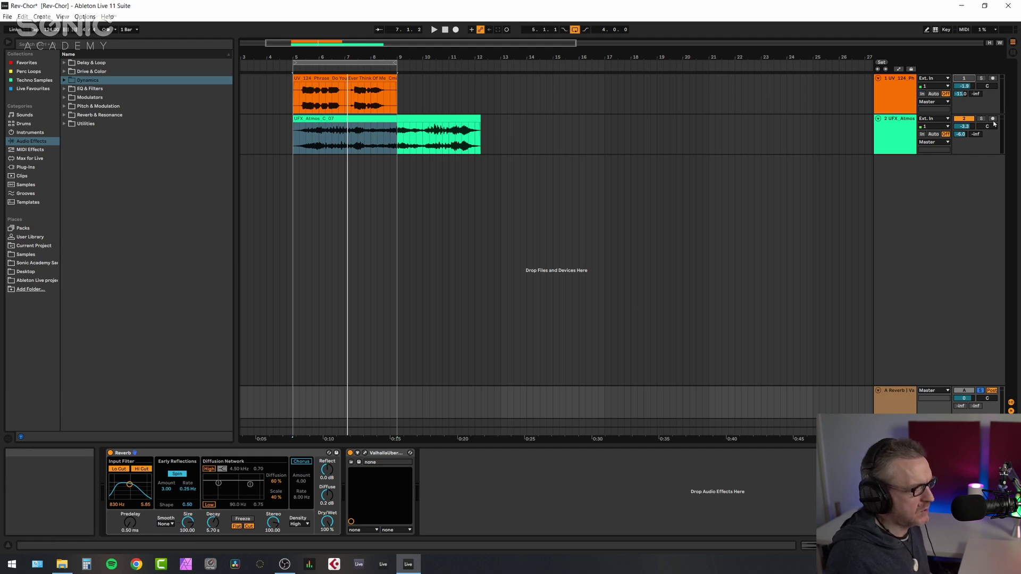
left_click_drag(960, 134, 960, 154)
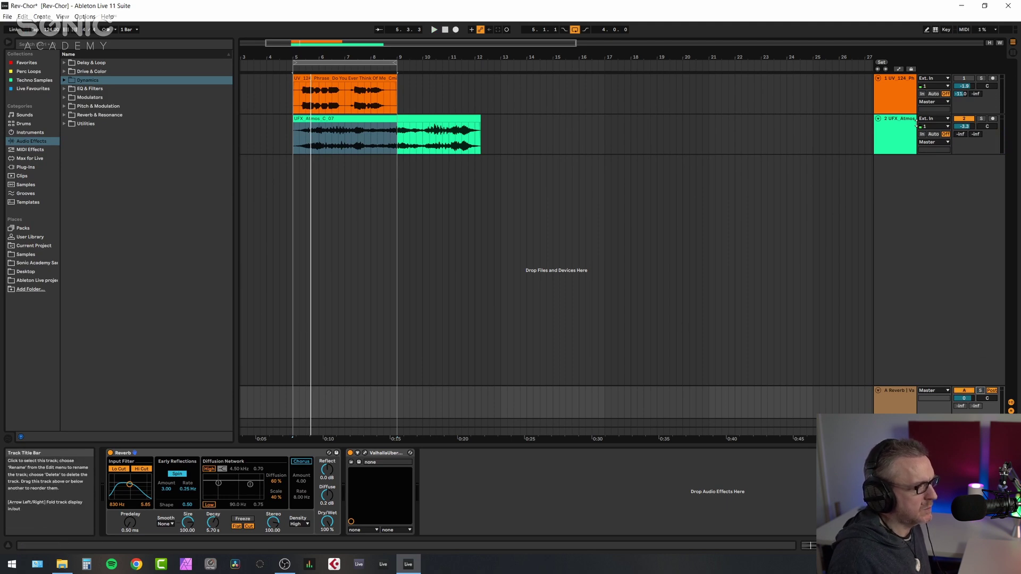
- Extend the loop to bar 12 and raise the atmos track's Send A to about -22.5 dB
key("space")
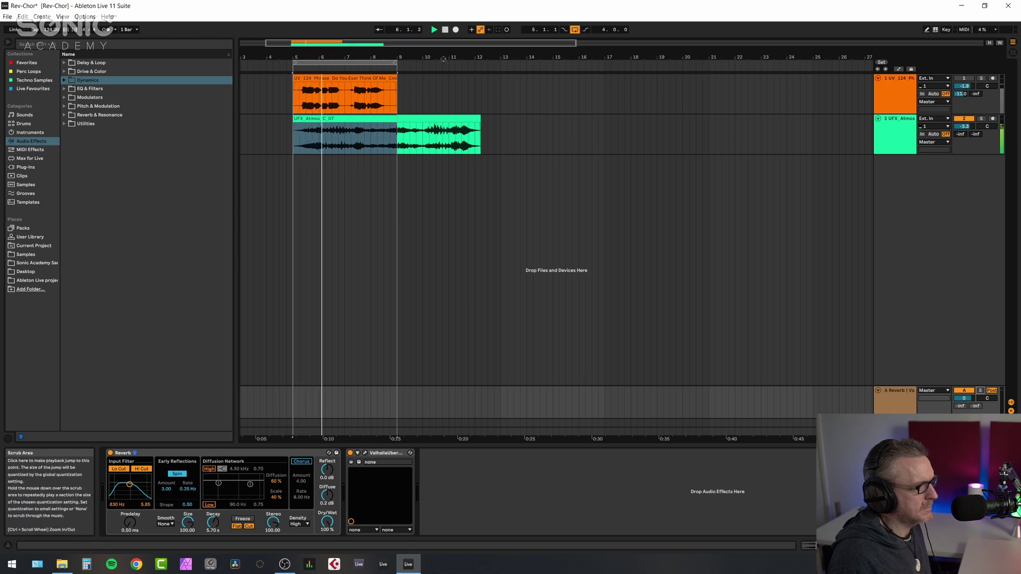
left_click_drag(397, 63, 480, 64)
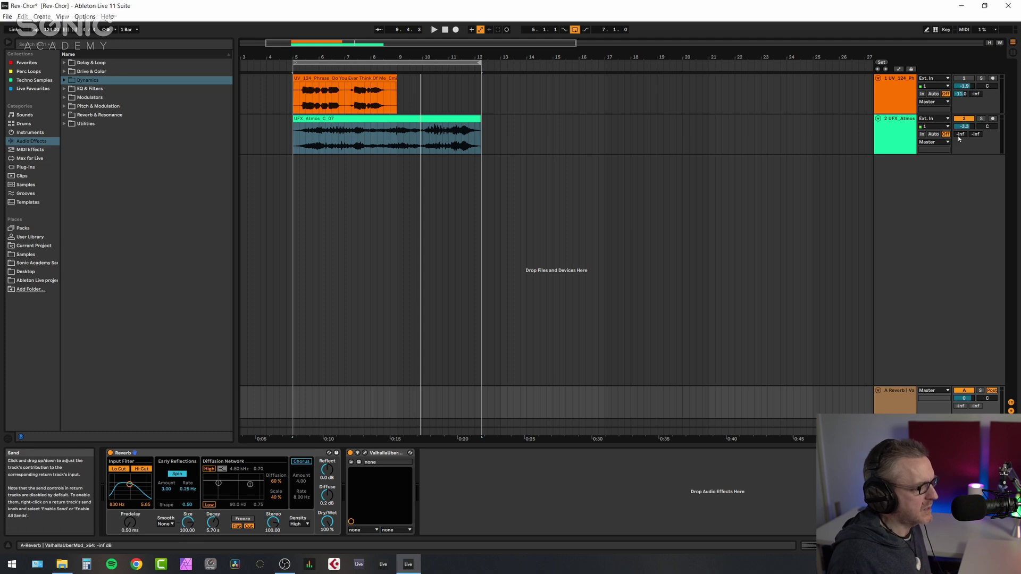
key("space")
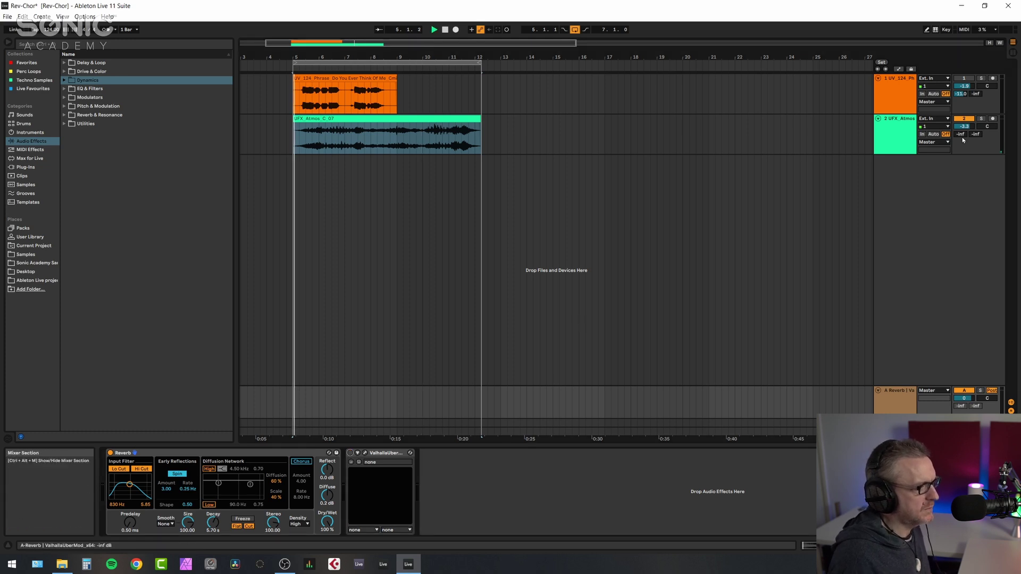
left_click_drag(961, 135, 962, 115)
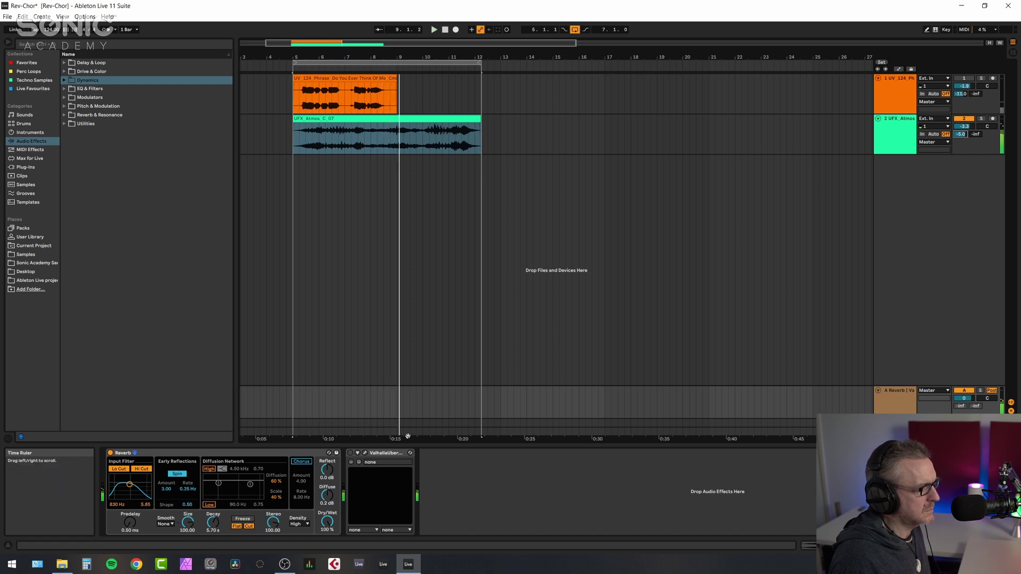
- Reopen ValhallaUberMod, move its window right, and raise MIX to about 89% during playback
left_click(365, 453)
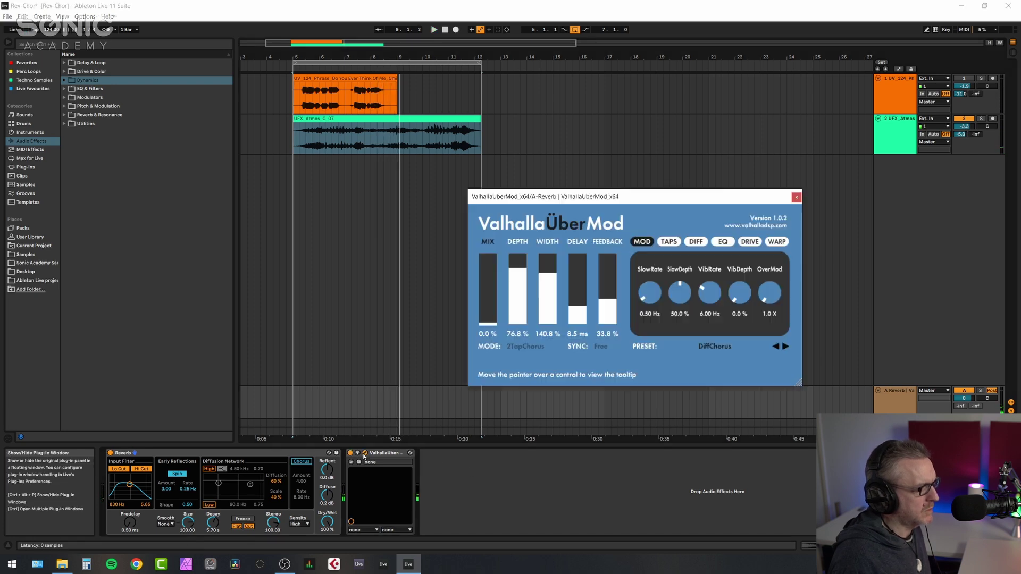
left_click_drag(644, 205, 707, 177)
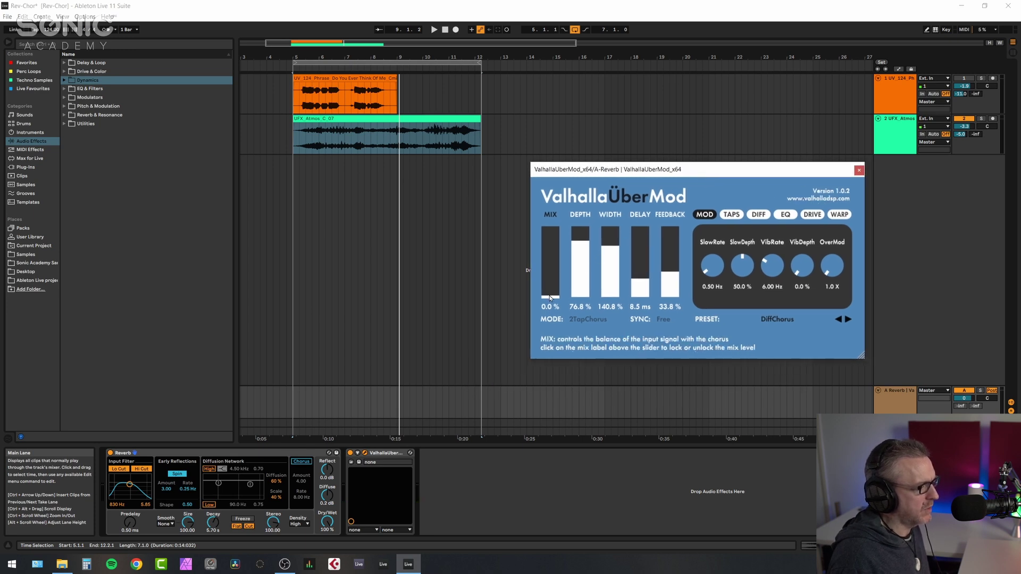
key("space")
left_click_drag(550, 298, 552, 240)
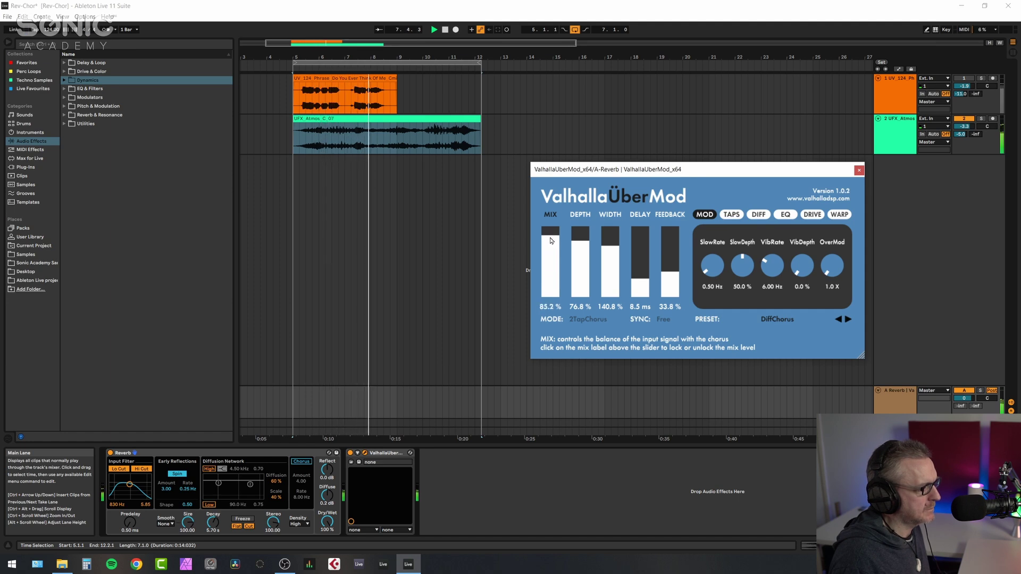
mouse_move(550, 241)
left_mouse_down()
mouse_move(543, 299)
mouse_move(550, 239)
left_mouse_up()
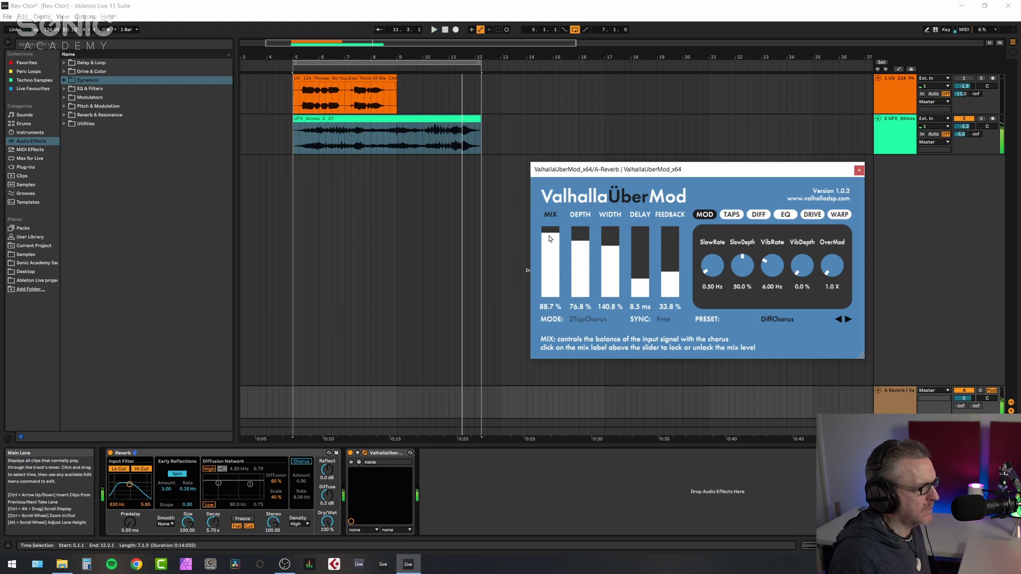
- Solo the Reverb return and compare UberMod's MIX between 0% and about 82% during playback
left_click(980, 390)
left_click_drag(550, 264, 556, 330)
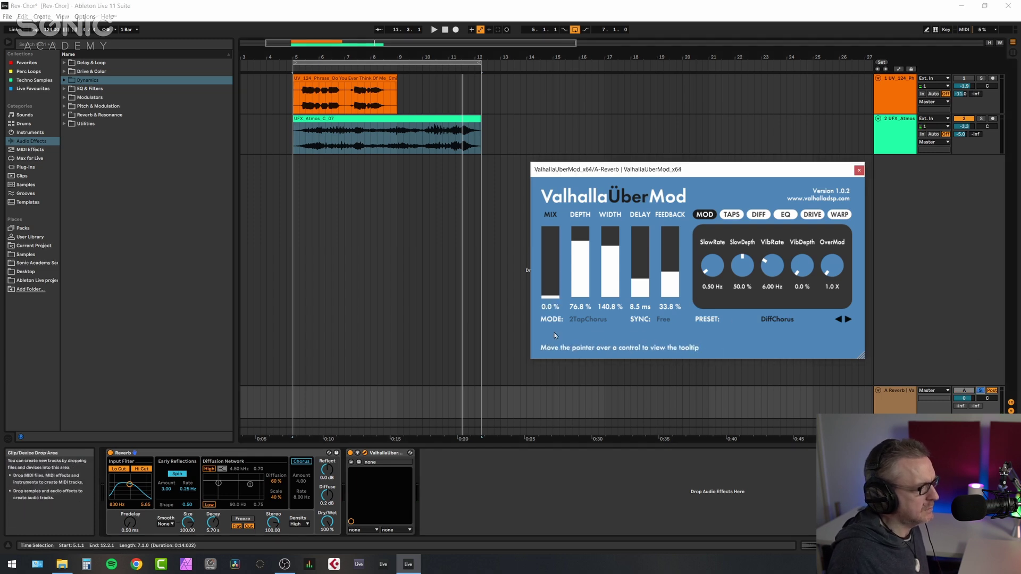
key("space")
left_click(552, 300)
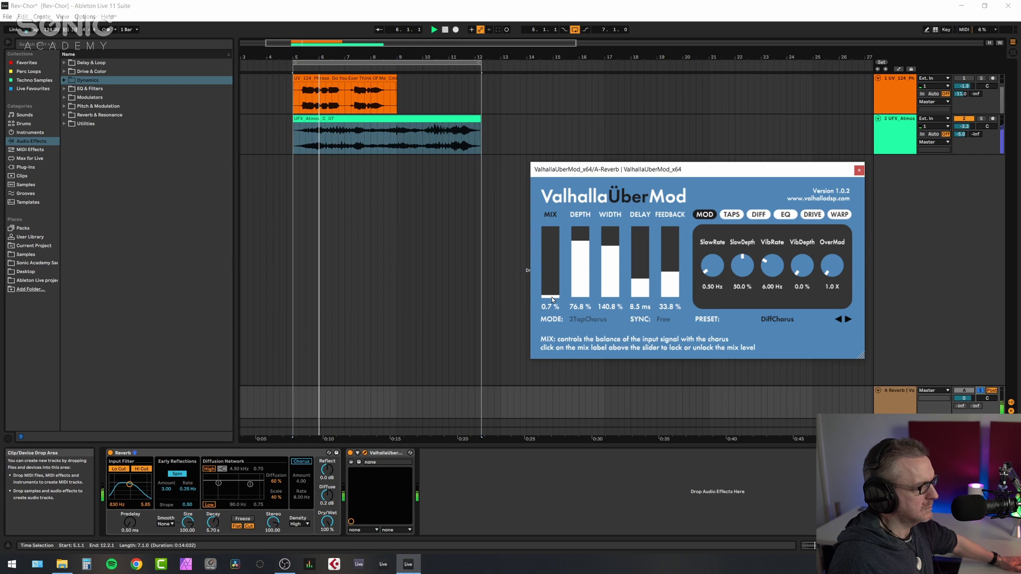
mouse_move(552, 299)
left_mouse_down()
mouse_move(550, 230)
mouse_move(553, 302)
left_mouse_up()
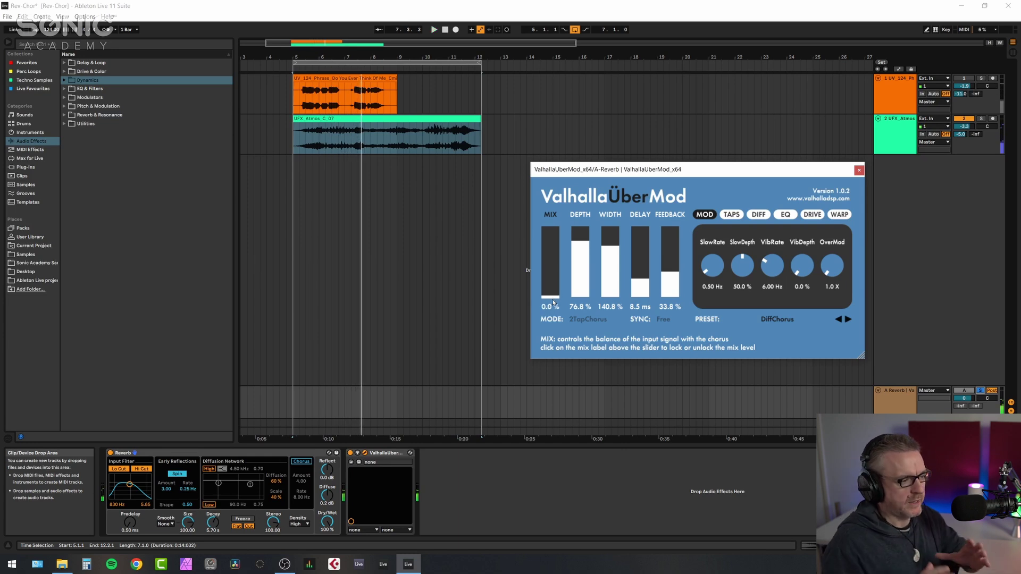